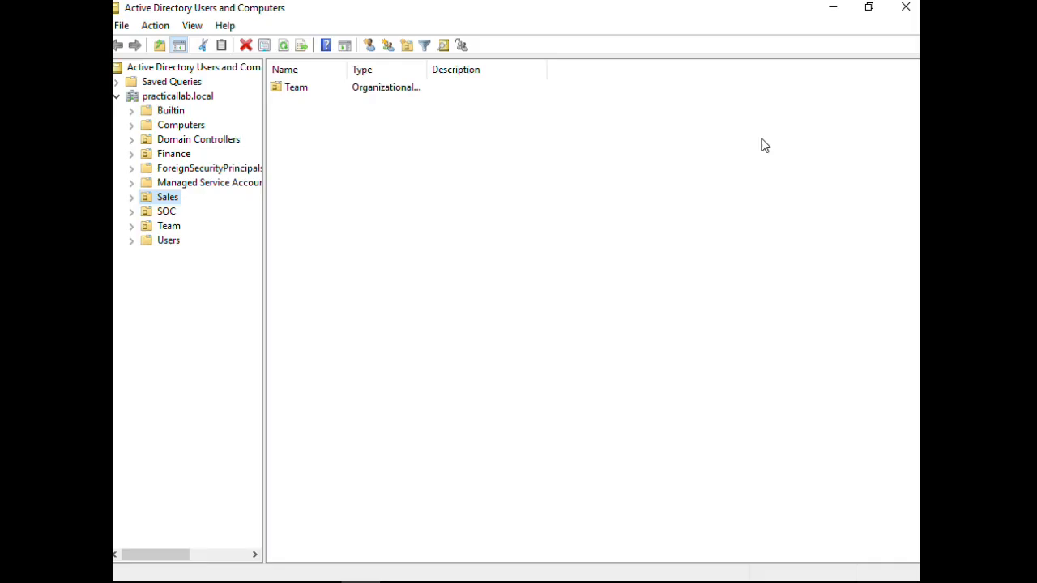
- Add an organizational unit named 'Employees' directly under the practicallab.local domain
click(369, 156)
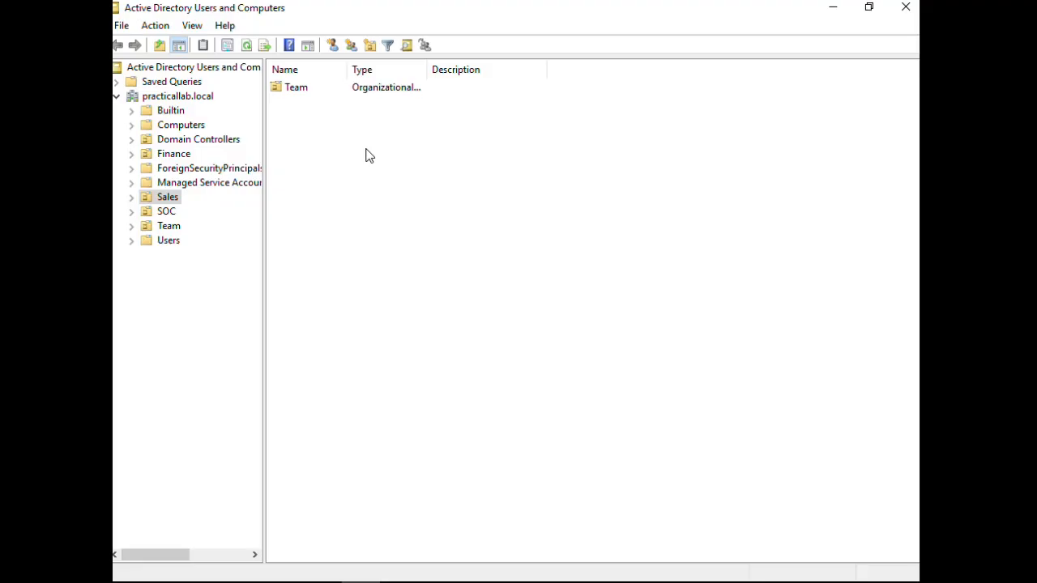
right_click(180, 97)
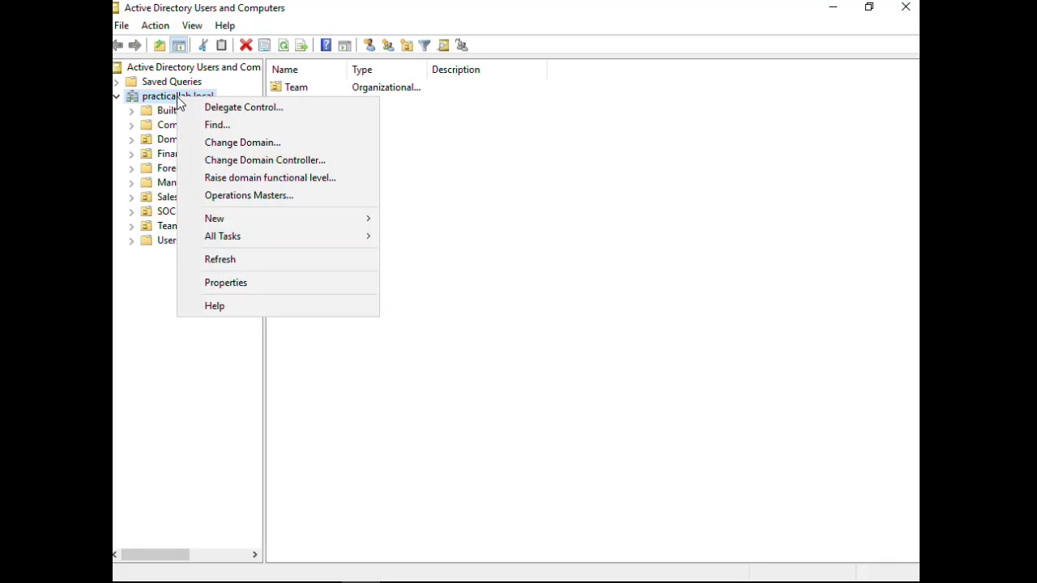
mouse_move(250, 224)
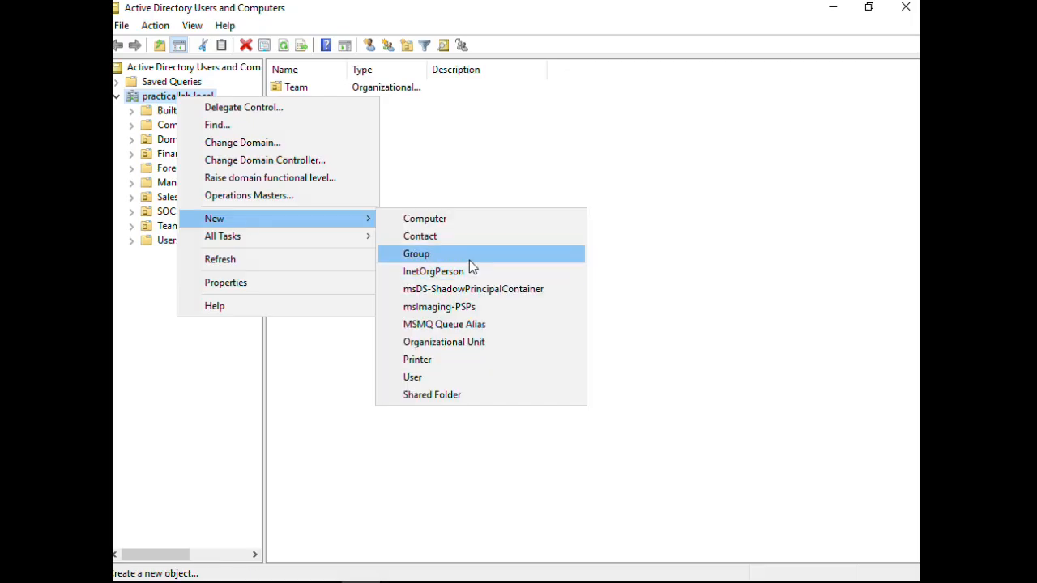
click(451, 343)
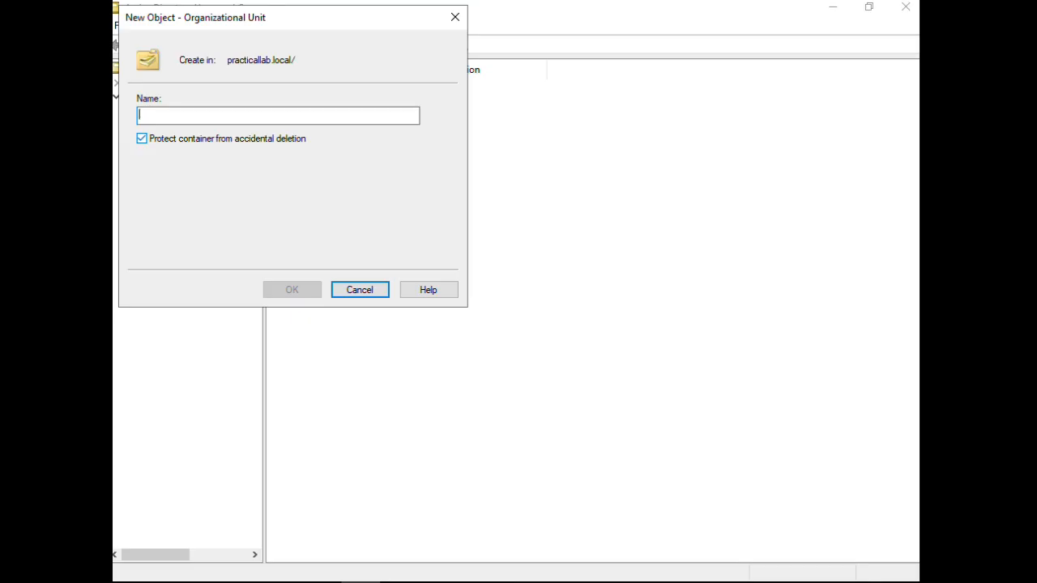
text(Employees)
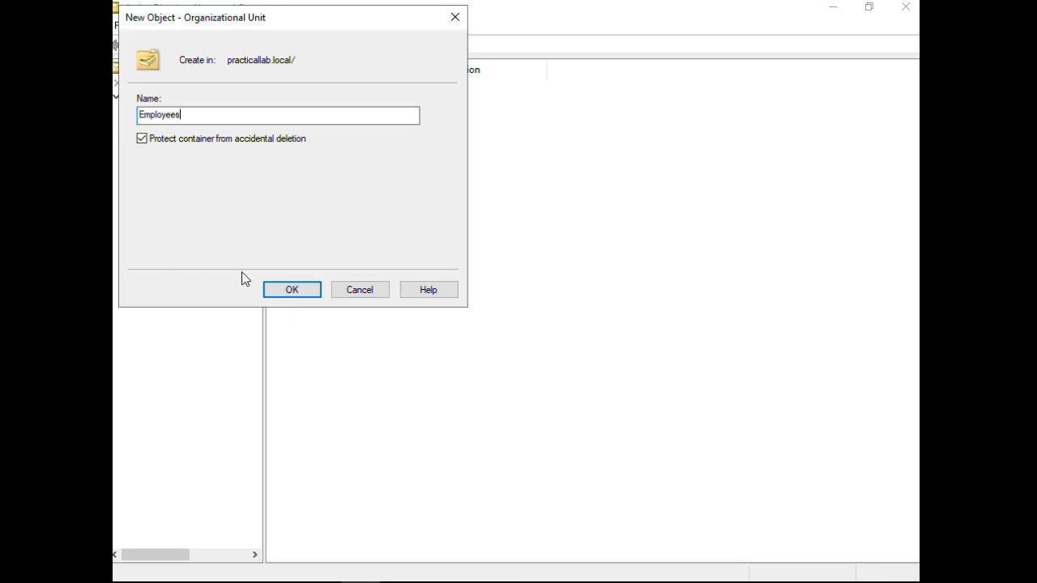
click(287, 290)
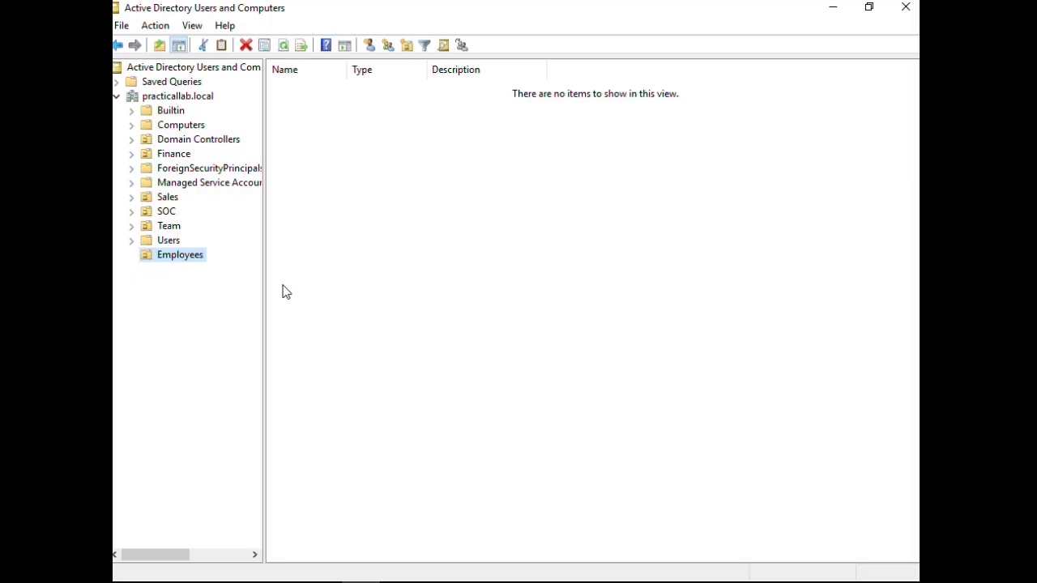
- Start a new user in Employees, entering the user's first name, last name and logon name
right_click(166, 256)
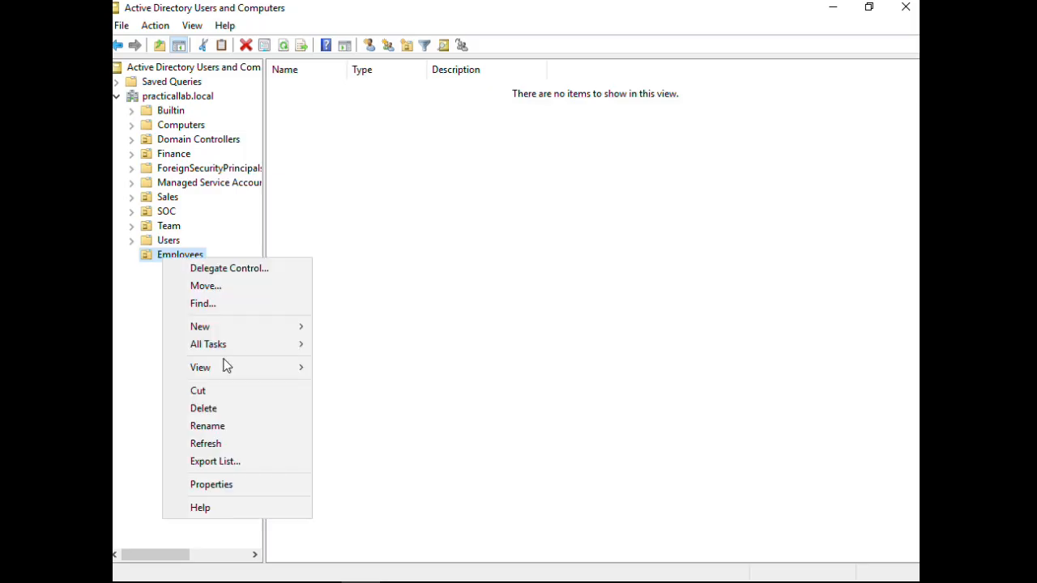
mouse_move(247, 330)
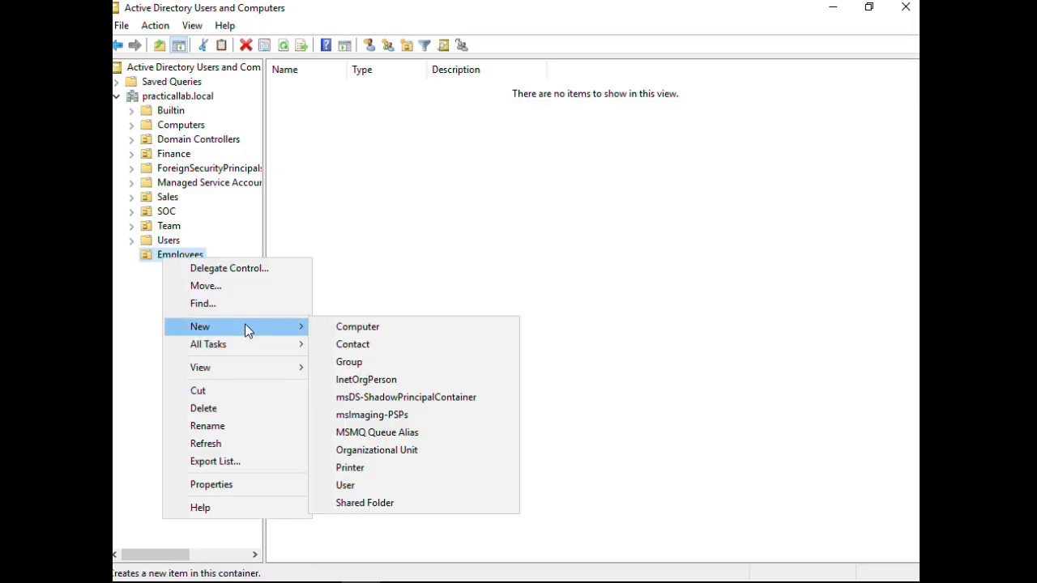
click(343, 486)
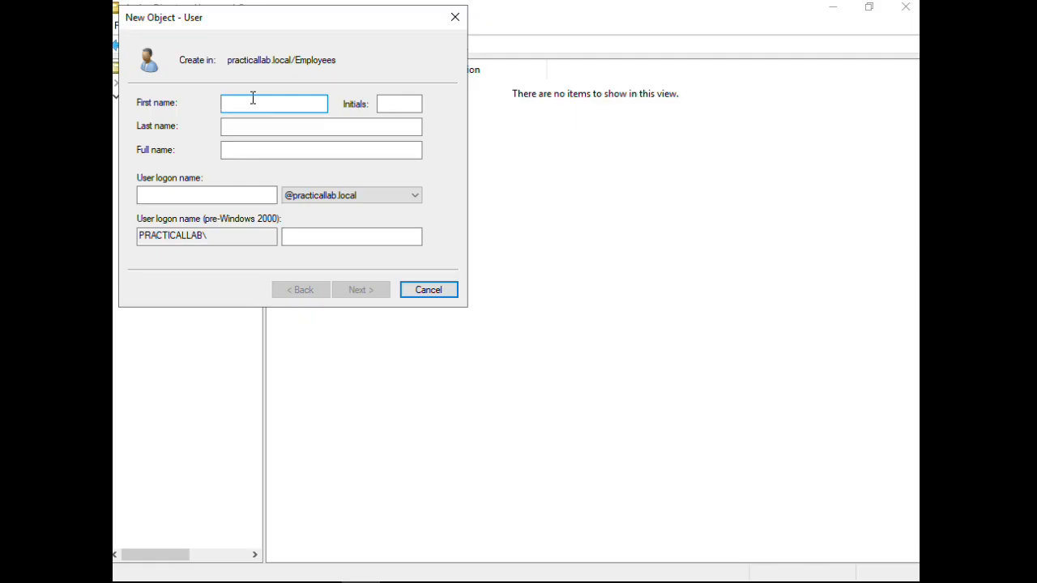
text(John)
click(240, 125)
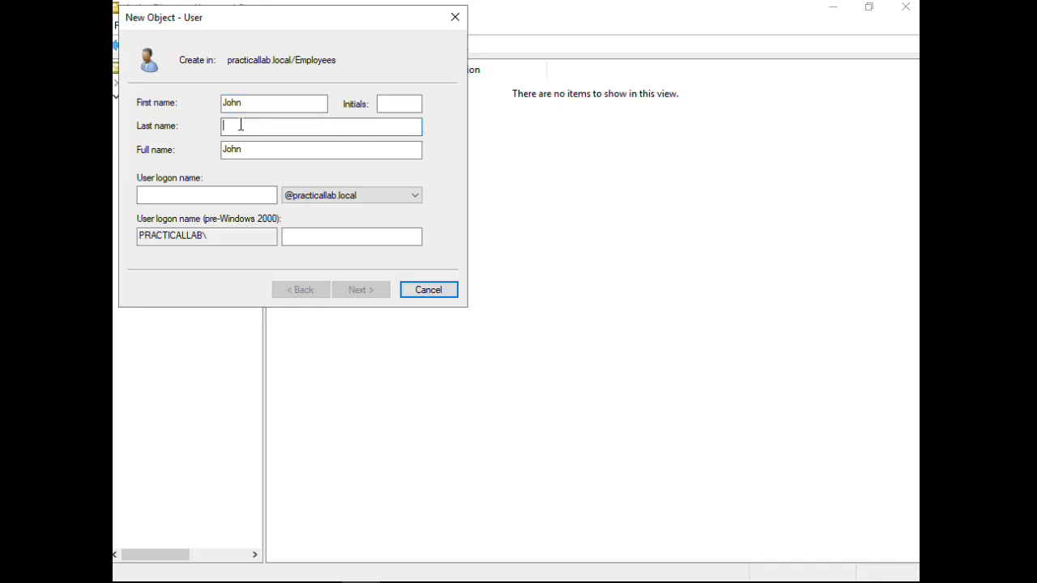
text(Smith)
click(208, 196)
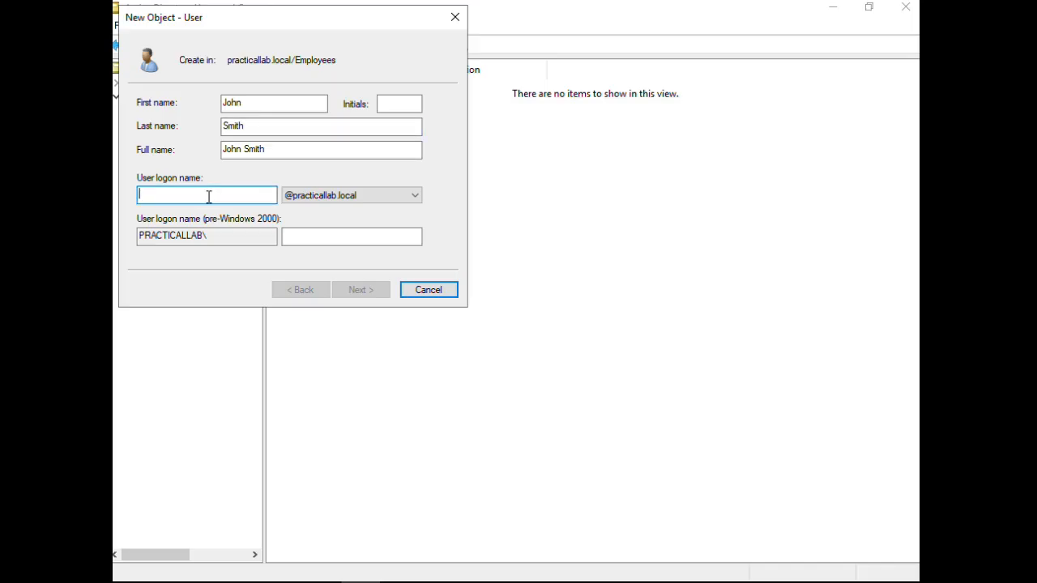
text(jo)
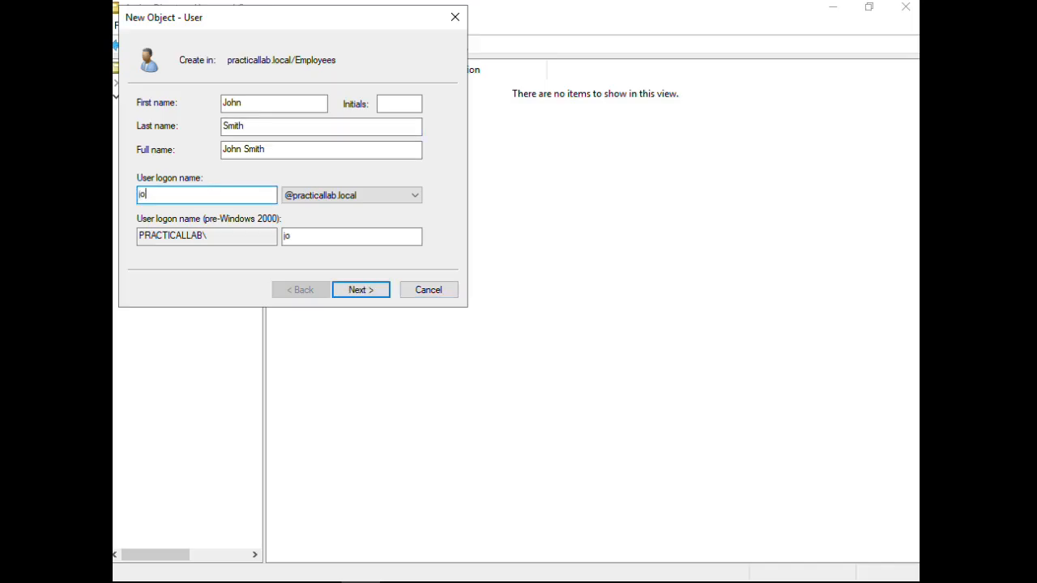
text(hn.smith)
click(365, 297)
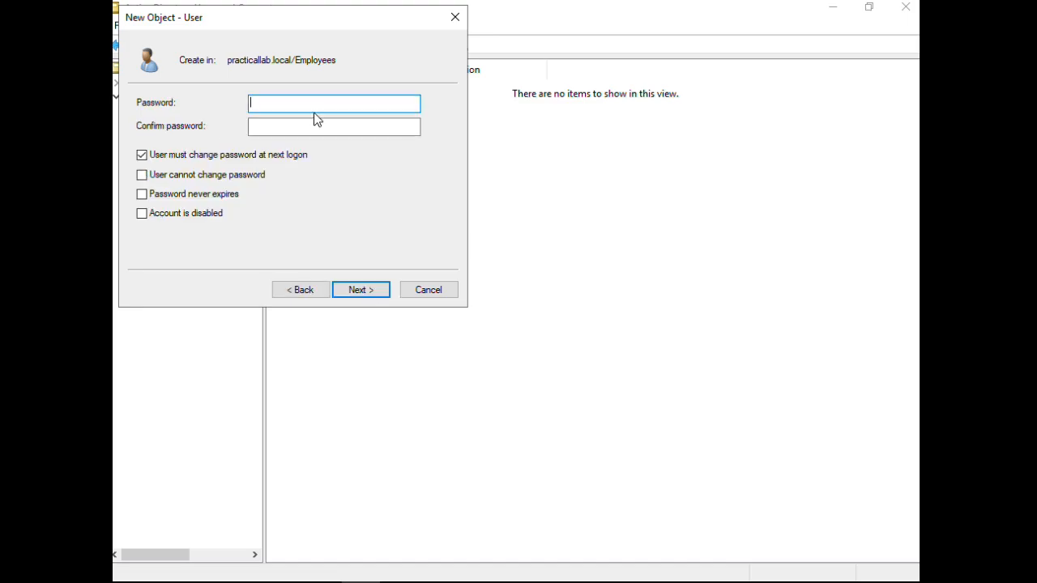
- Enter and confirm the user's password, untick 'must change password at next logon', and finish
text(Password123!)
click(302, 129)
text(Passwo)
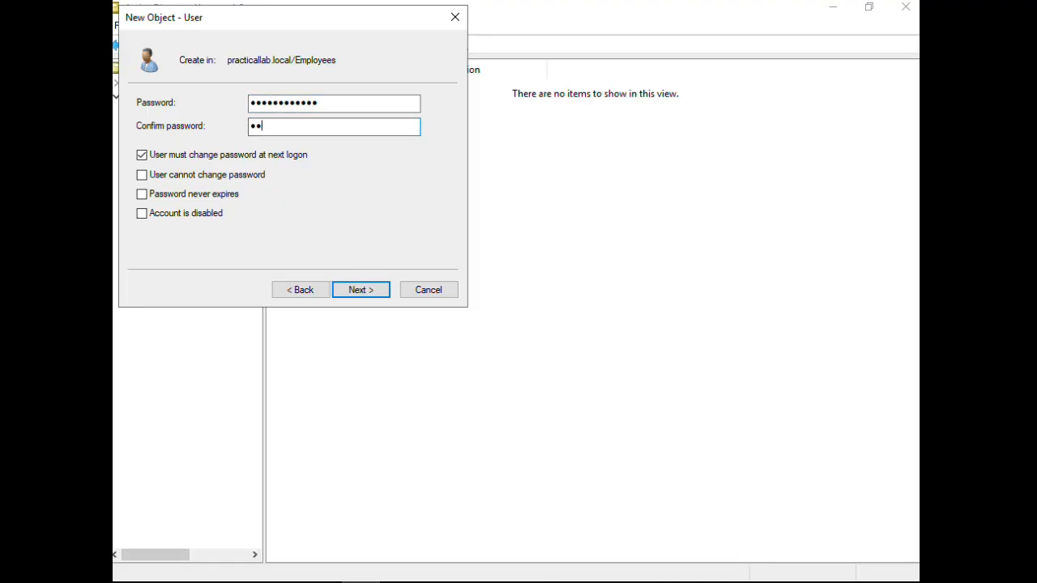
text(rd123!)
click(145, 157)
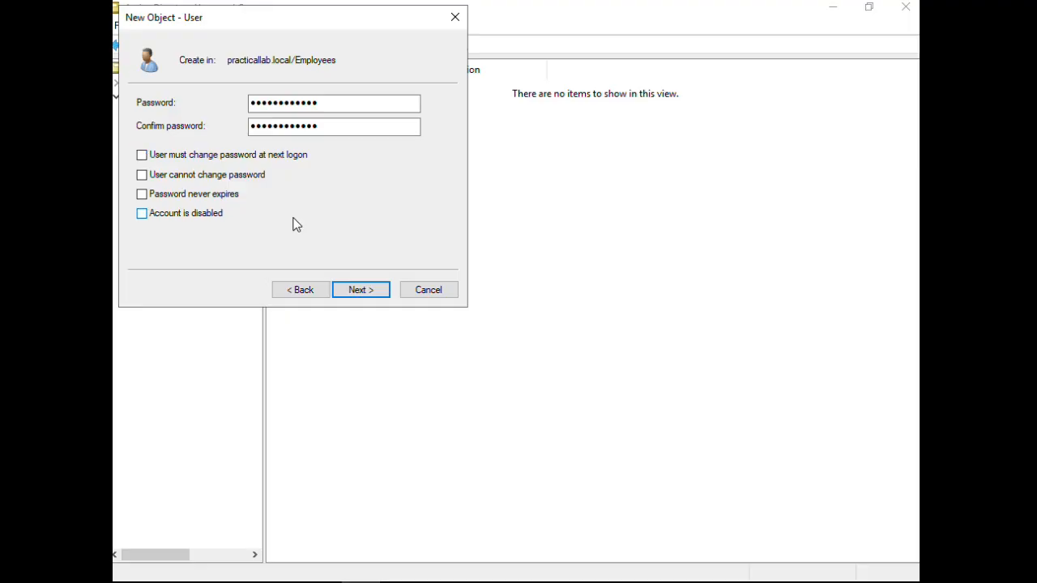
click(366, 296)
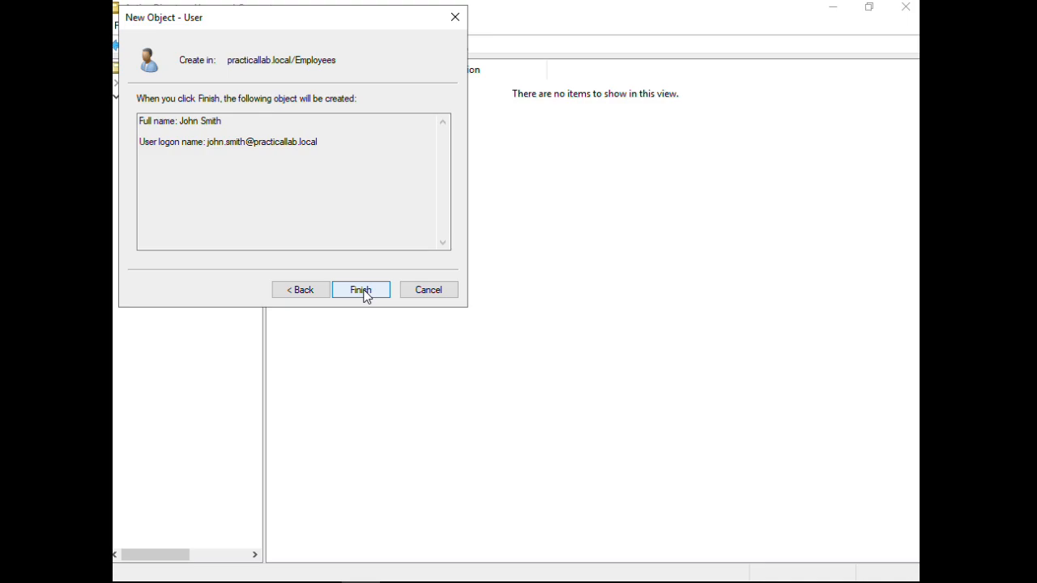
click(361, 290)
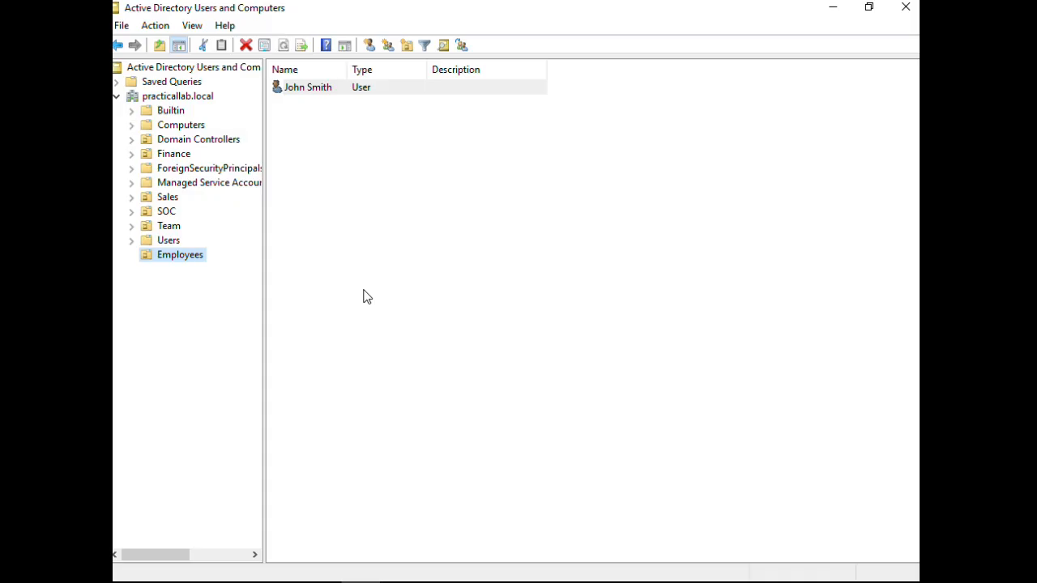
- Create a Global Security group named 'IT Team' inside the Employees OU
right_click(184, 260)
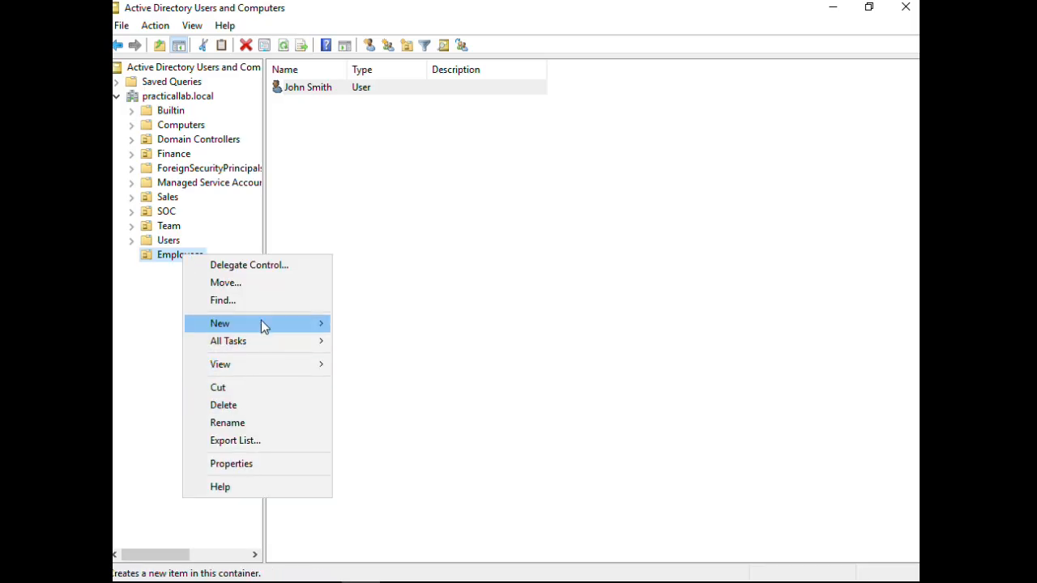
mouse_move(261, 321)
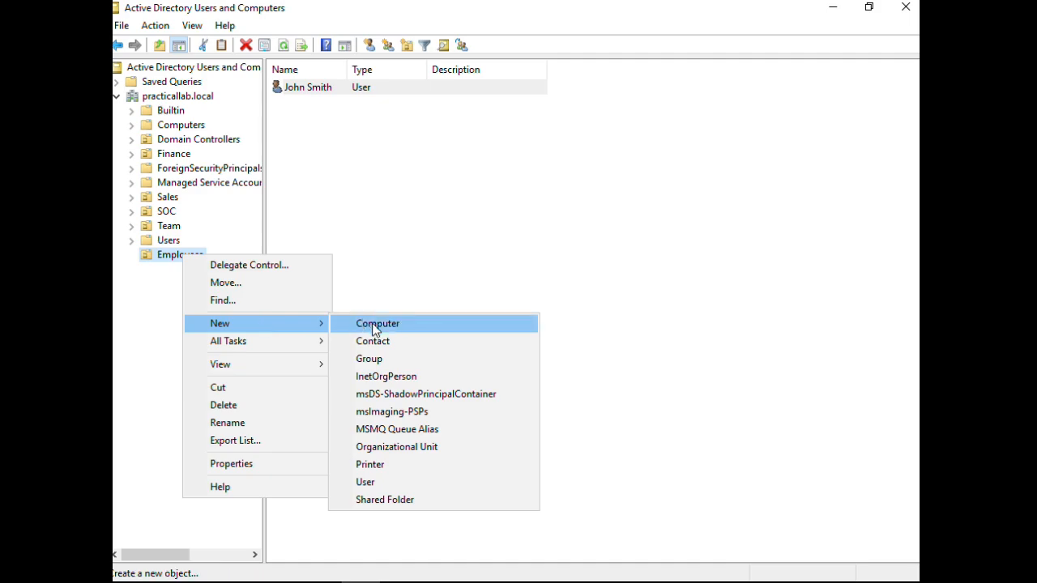
click(375, 359)
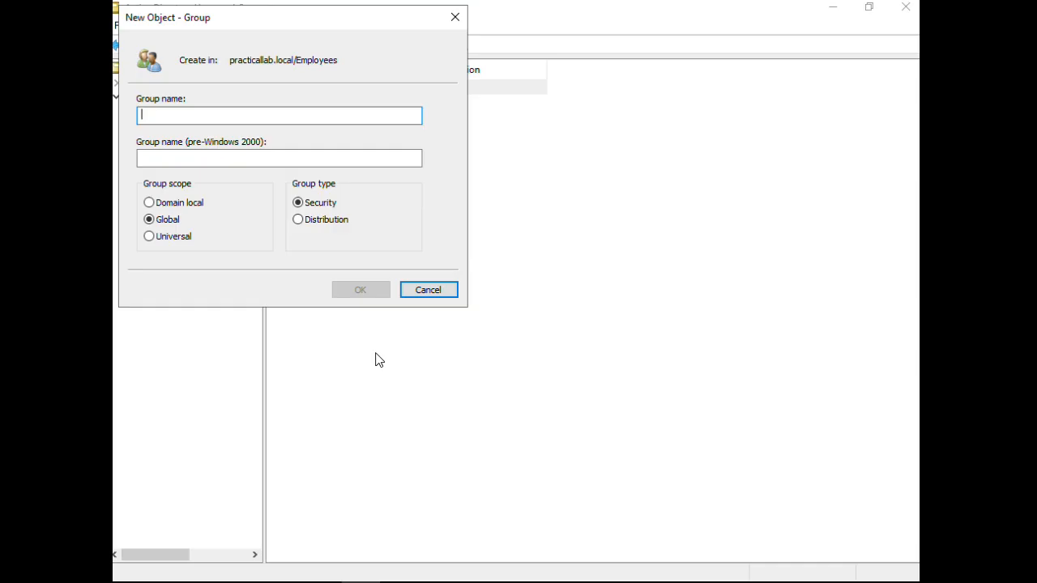
text(IT)
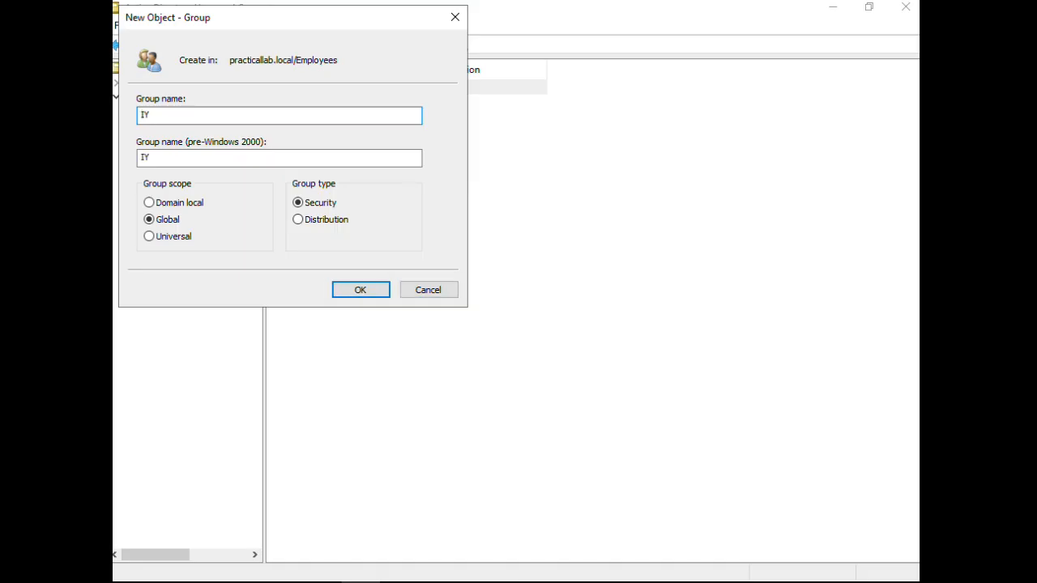
key(BackSpace)
text(T Team)
click(368, 292)
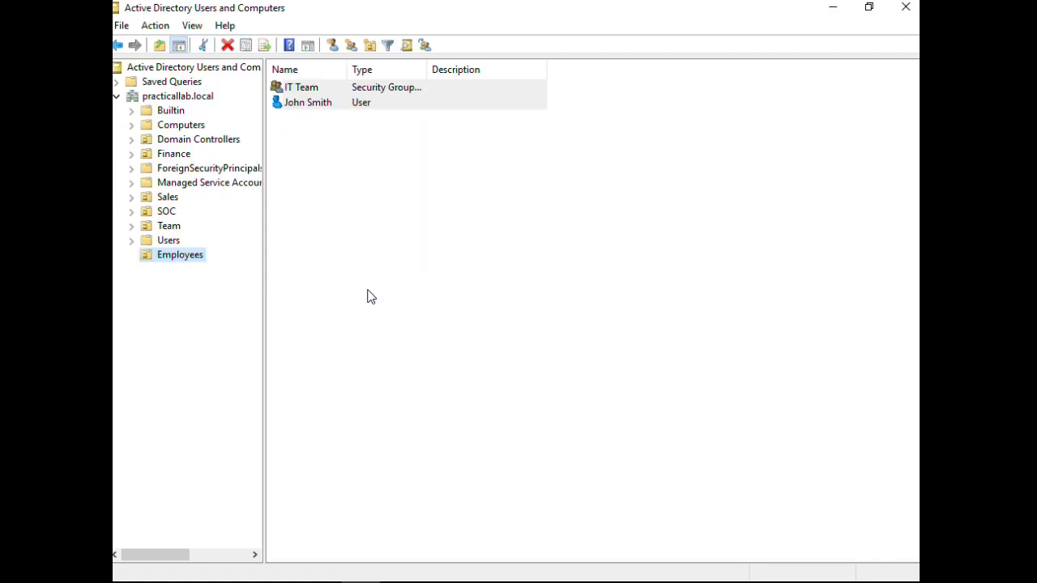
- Add the new user account to IT Team's Members list, resolving the logon name with Check Names
double_click(311, 89)
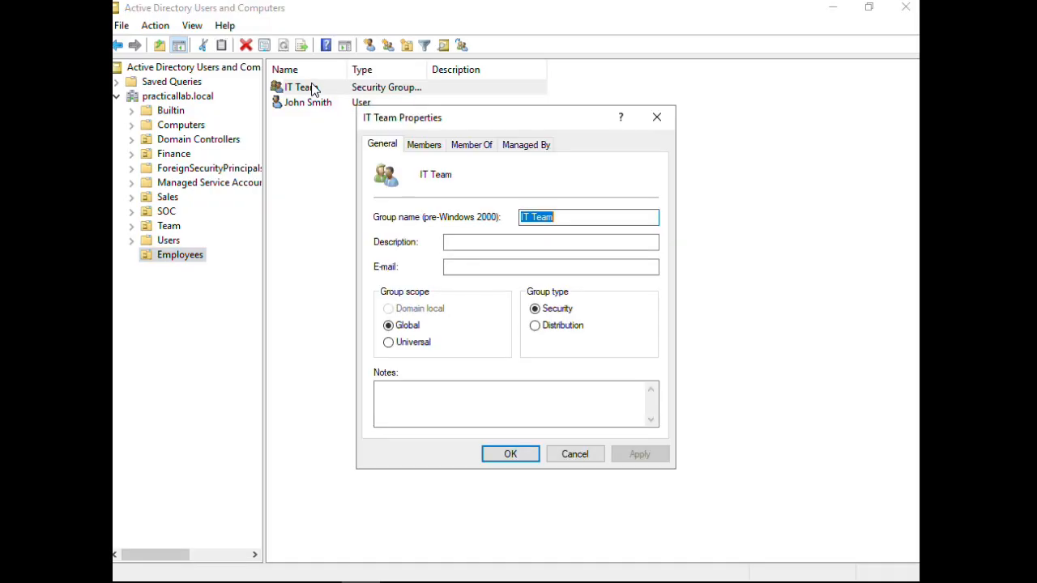
click(422, 146)
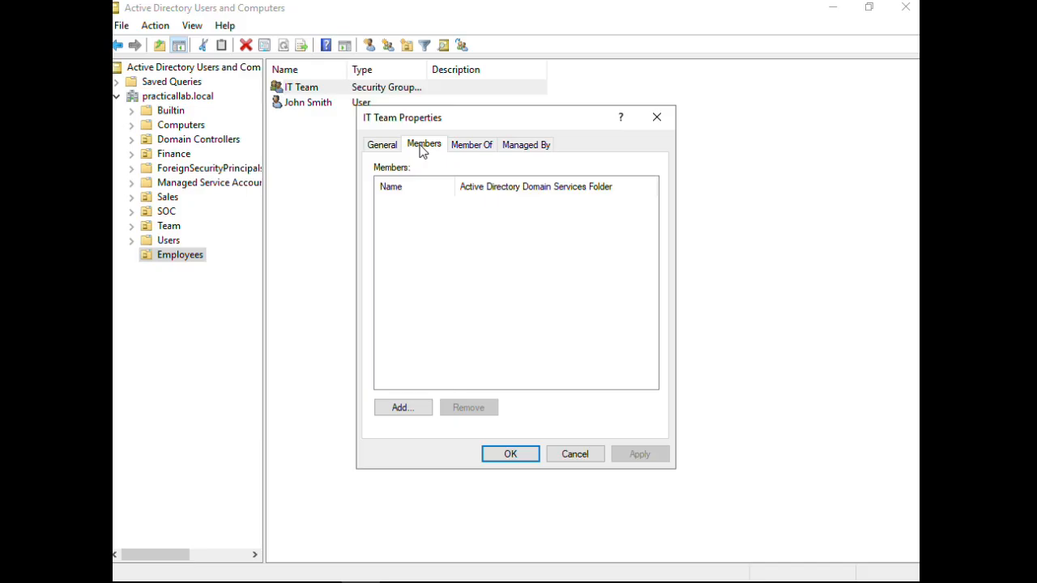
click(389, 413)
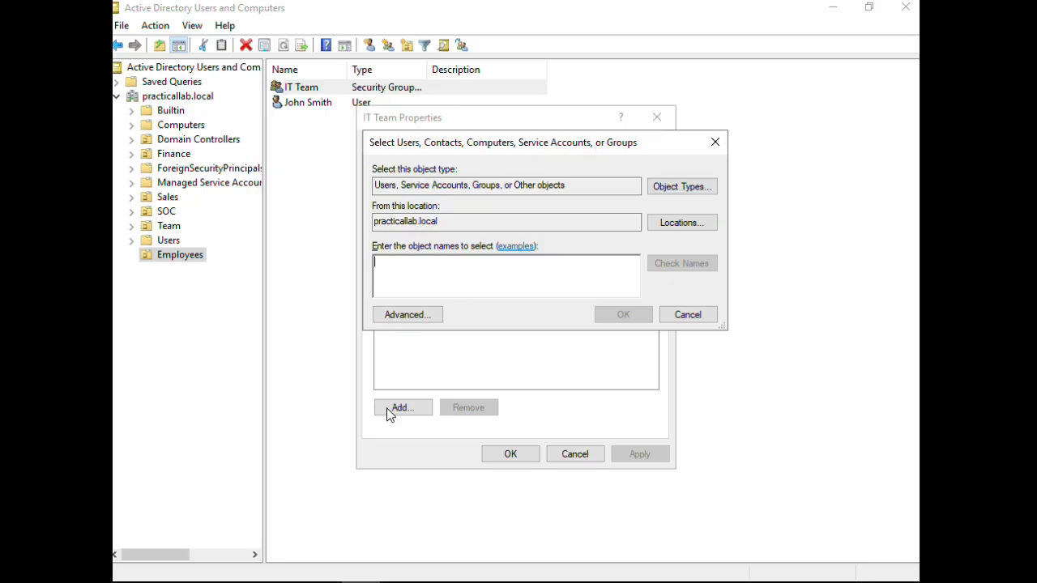
text(john)
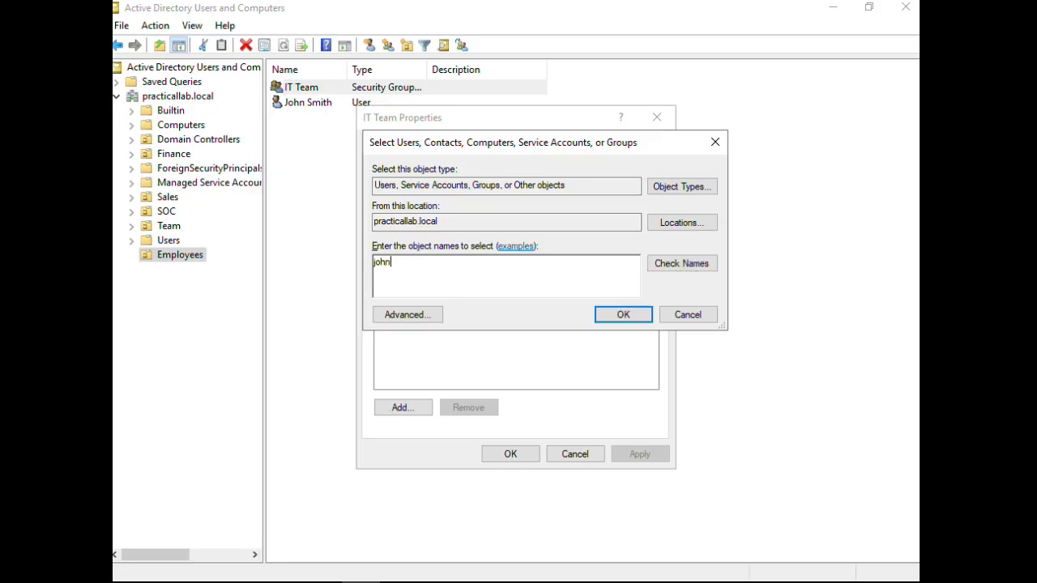
text(.smith)
click(671, 264)
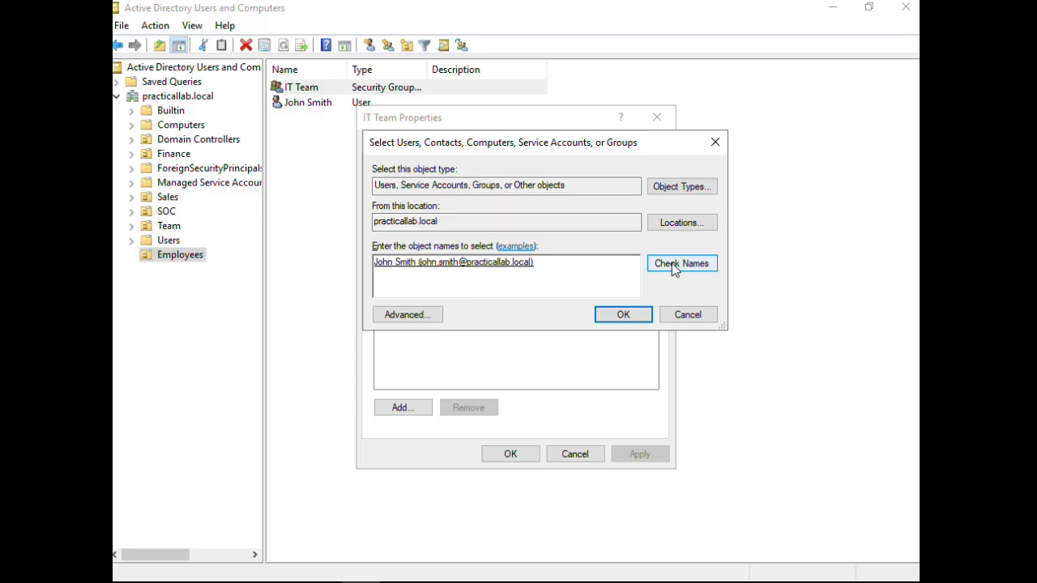
click(618, 317)
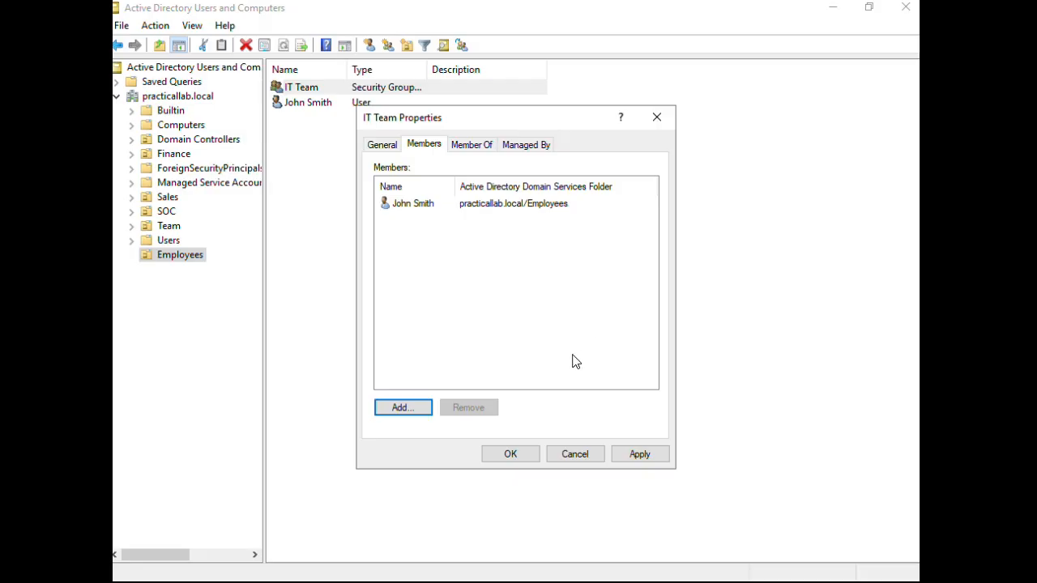
- Glance at the Member Of and Managed By tabs, then save and close the IT Team properties
click(475, 147)
click(518, 146)
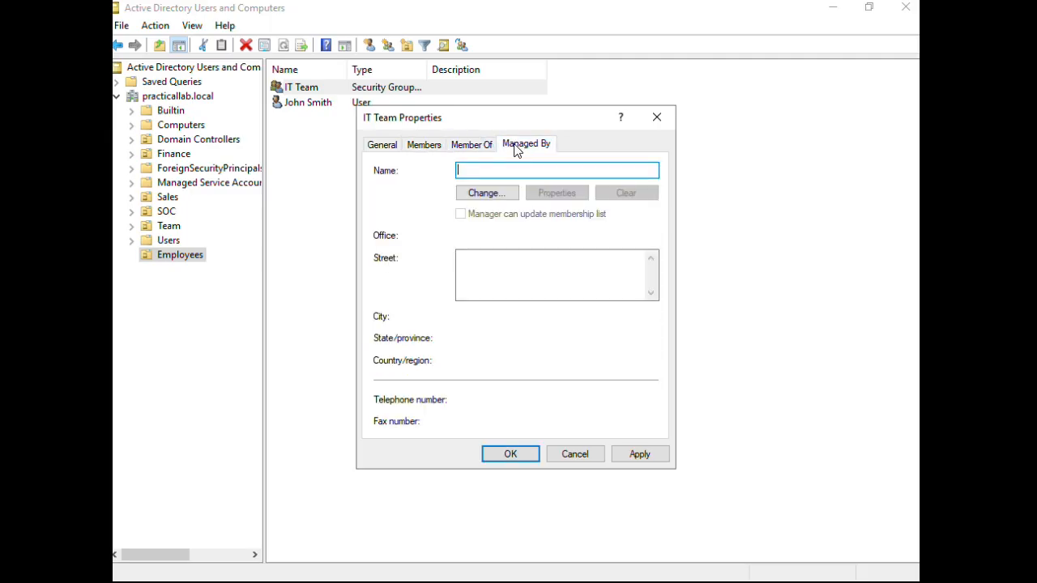
click(425, 148)
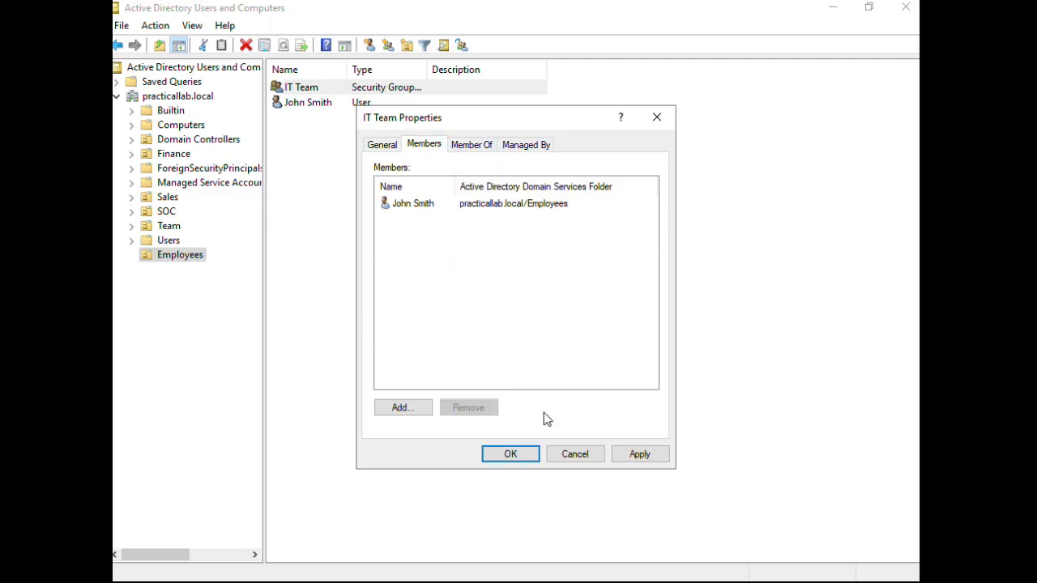
click(511, 455)
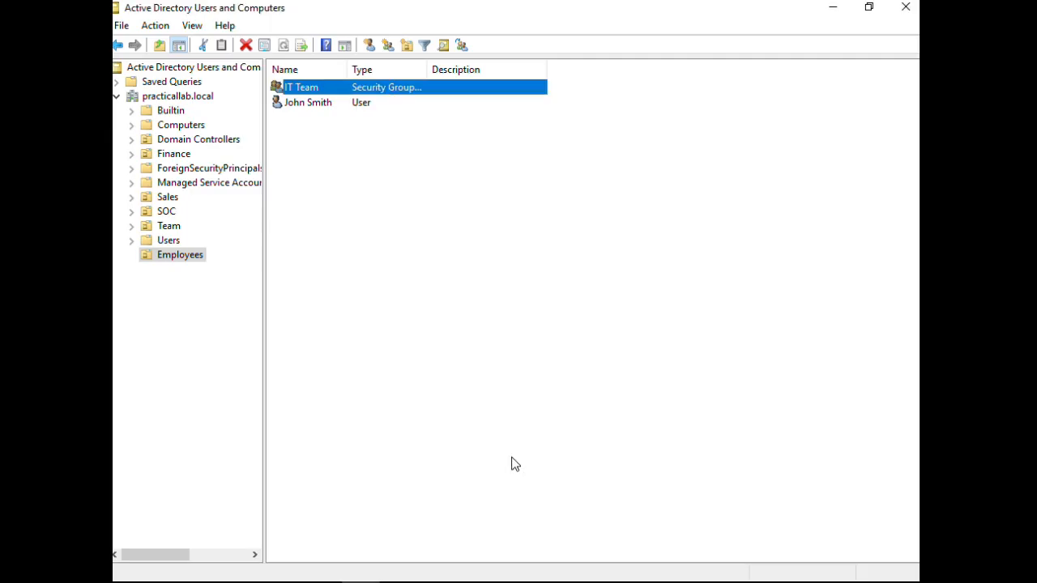
click(382, 256)
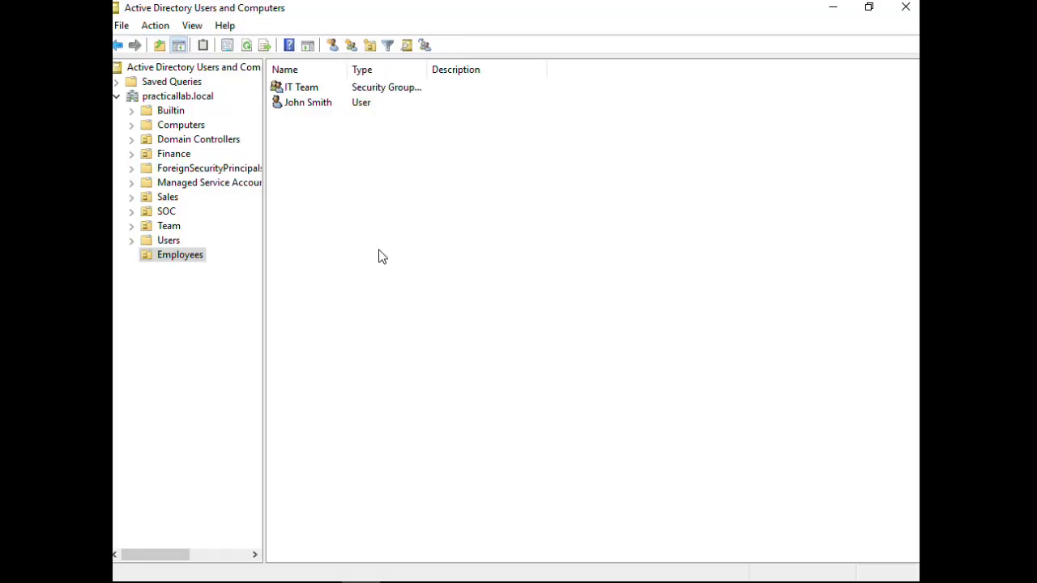